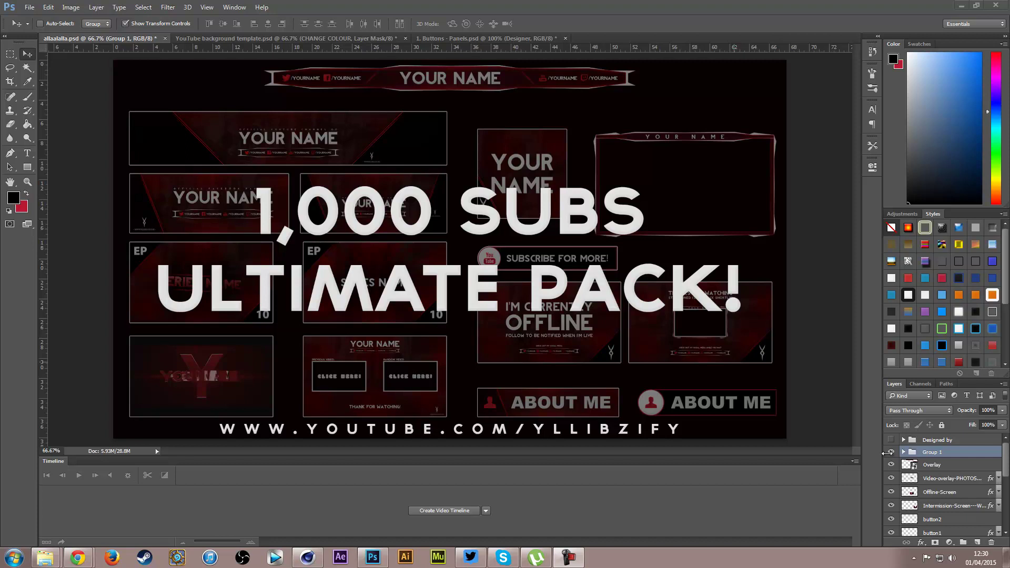
Step: Hide the Group 1 '1,000 SUBS ULTIMATE PACK!' title layer so every graphic shows
click(893, 453)
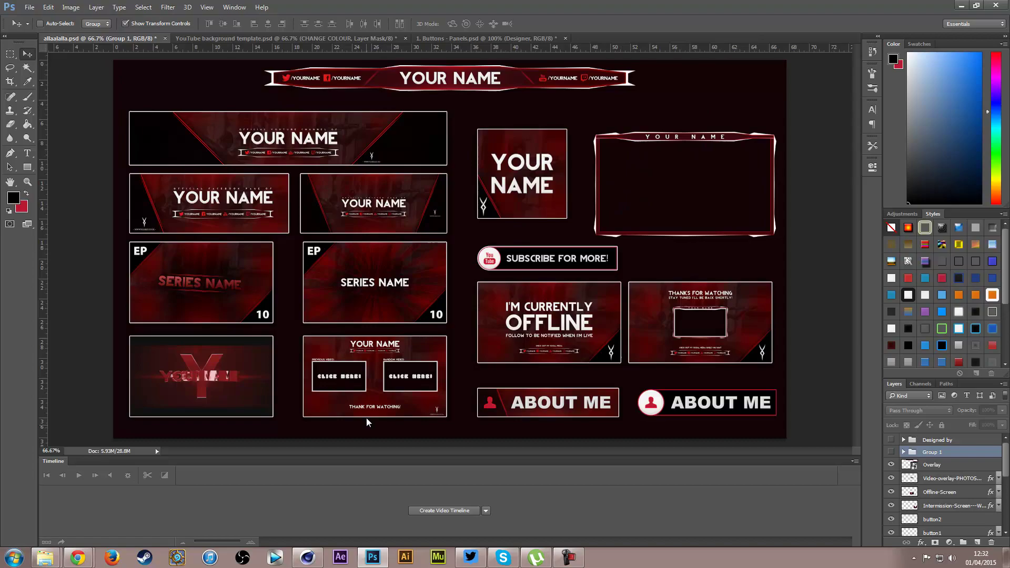
Step: Scrub through the 3D YOUR NAME intro timeline in Cinema 4D, then return to Photoshop
click(309, 557)
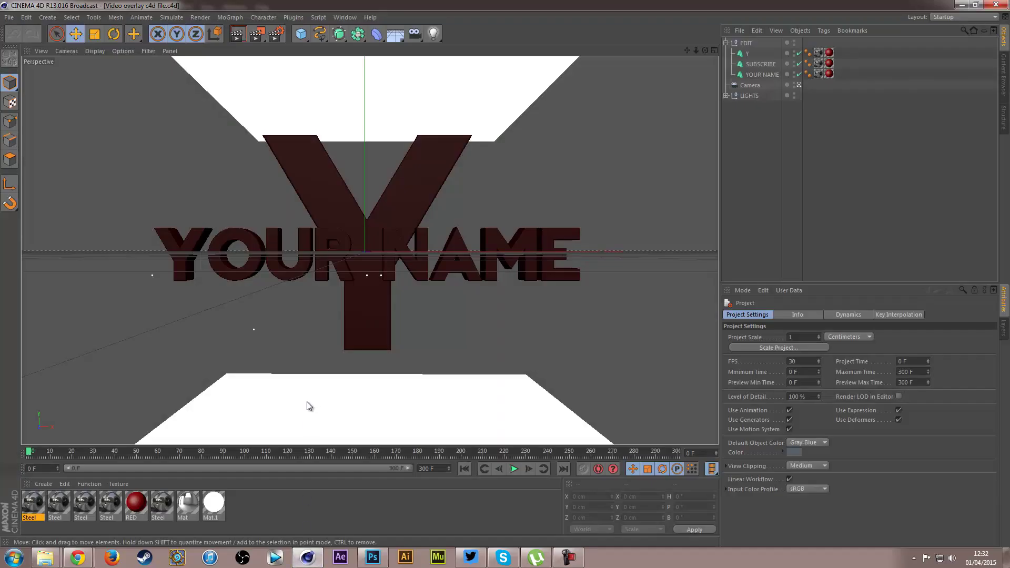
drag(29, 451, 676, 451)
click(372, 558)
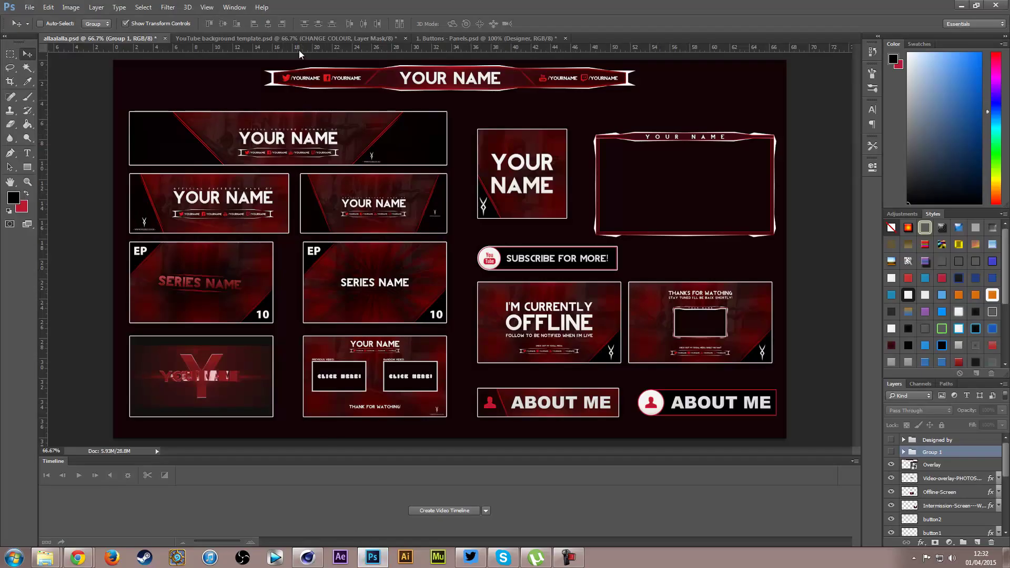
Step: Enable the YouTube banner's CHANGE COLOUR adjustment and shift its hue back to red
click(309, 39)
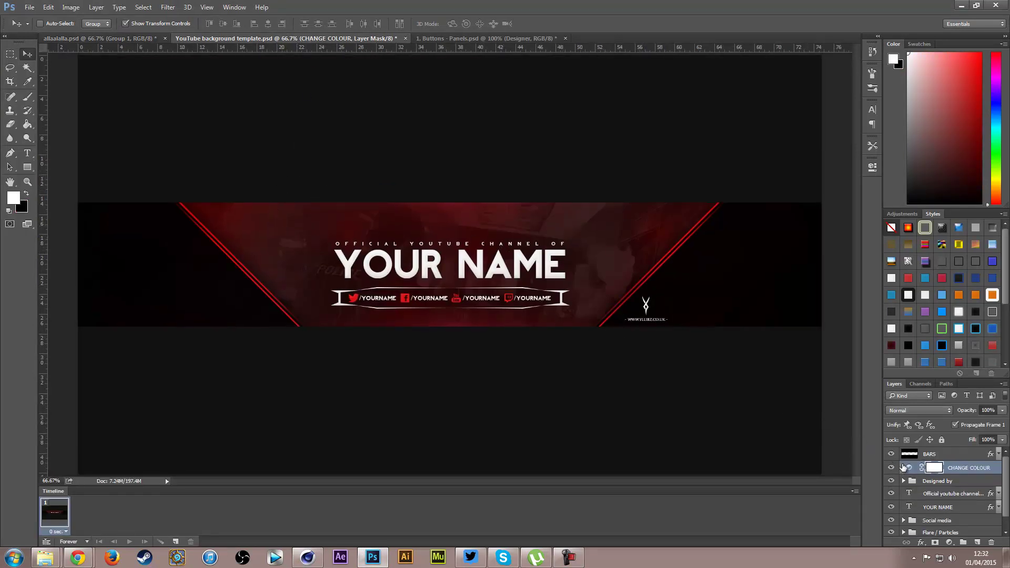
click(892, 468)
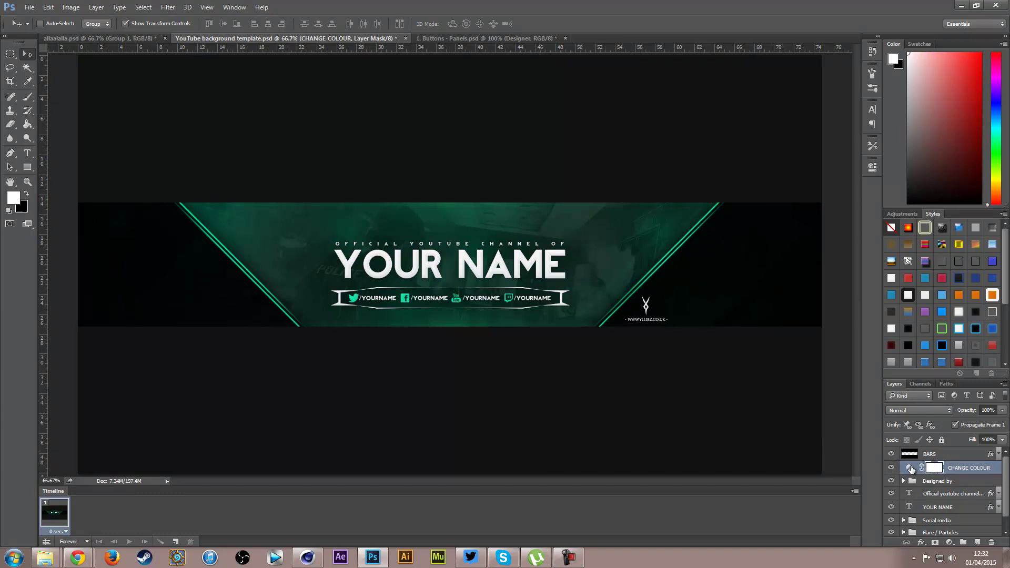
double_click(910, 467)
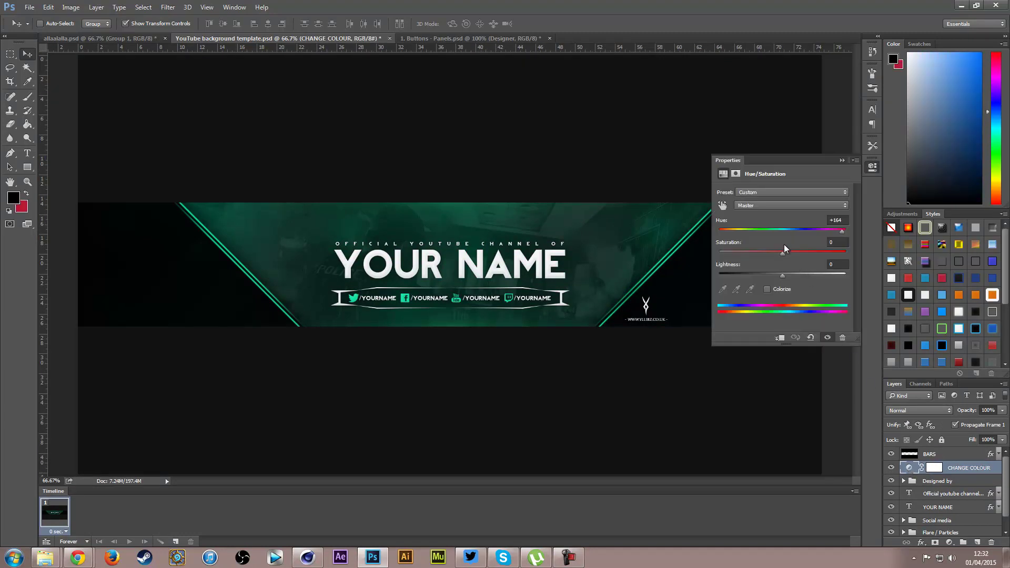
drag(842, 231, 786, 230)
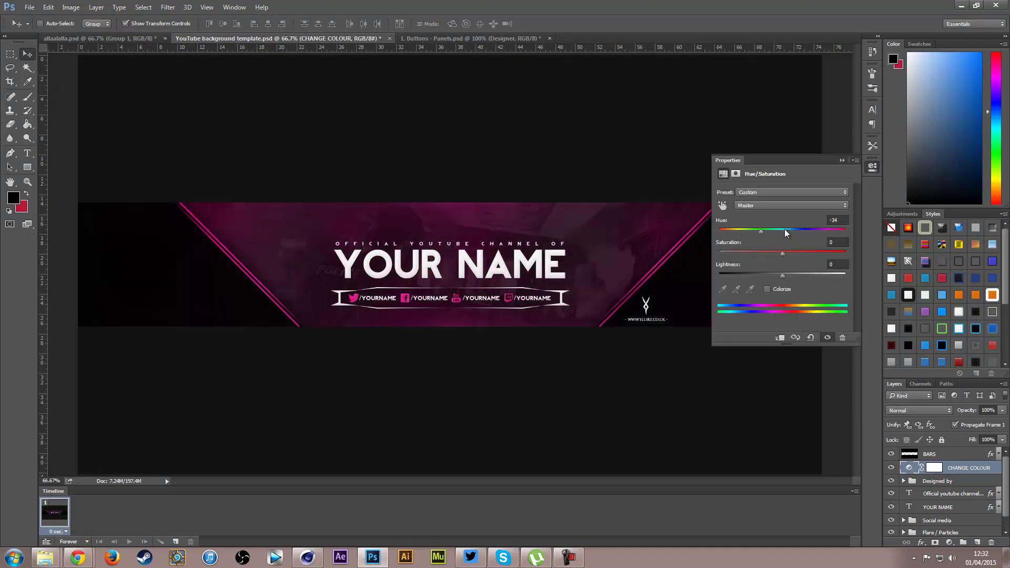
click(842, 161)
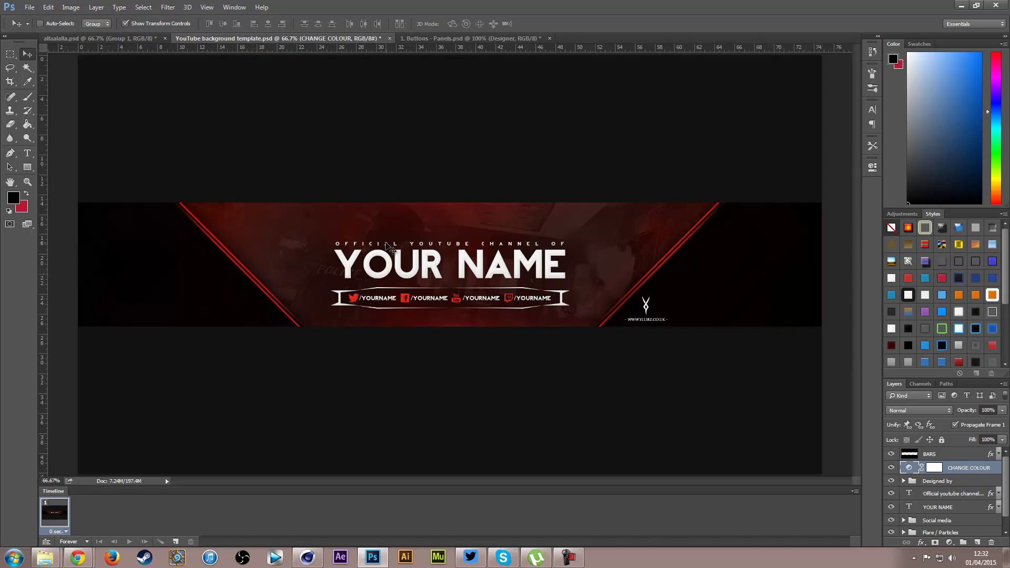
Step: Toggle the Designed by logo group off and back on
click(903, 482)
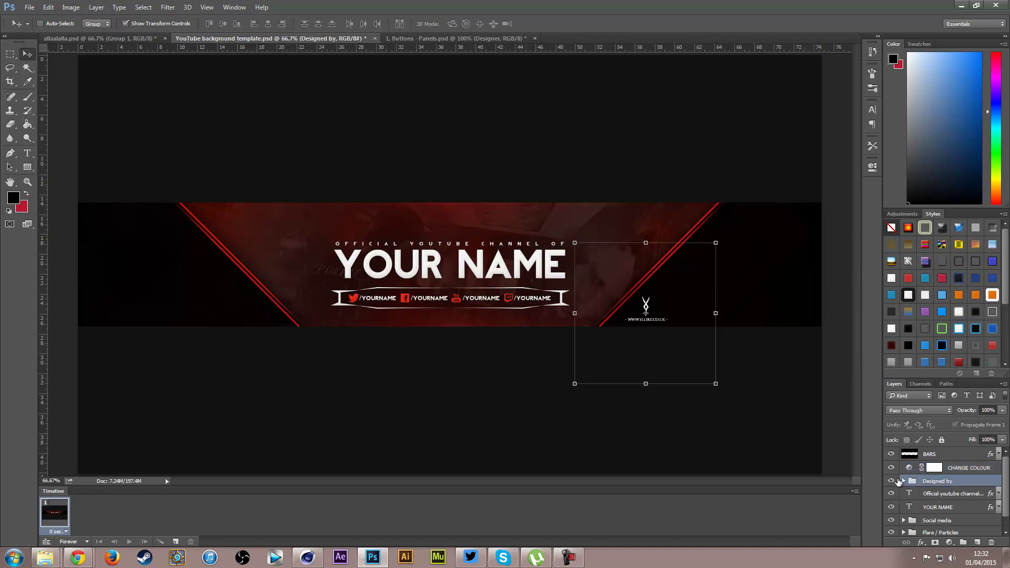
click(891, 481)
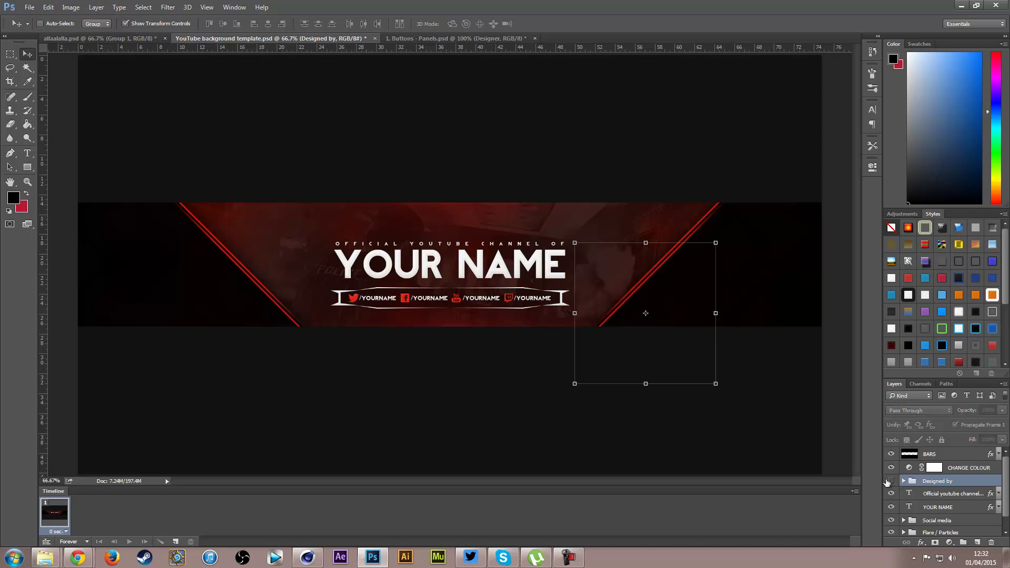
click(891, 481)
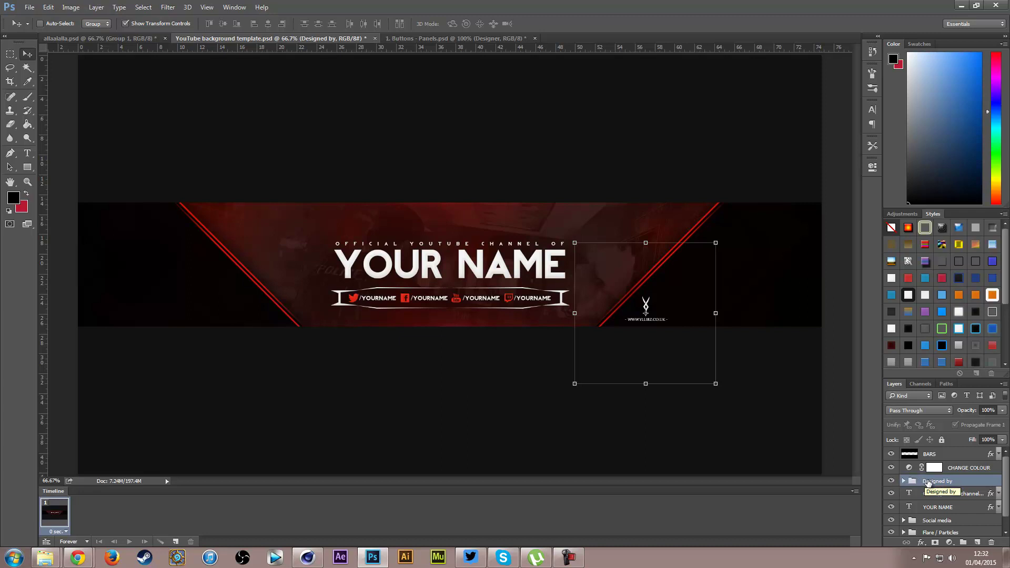
scroll(937, 482, down, 1)
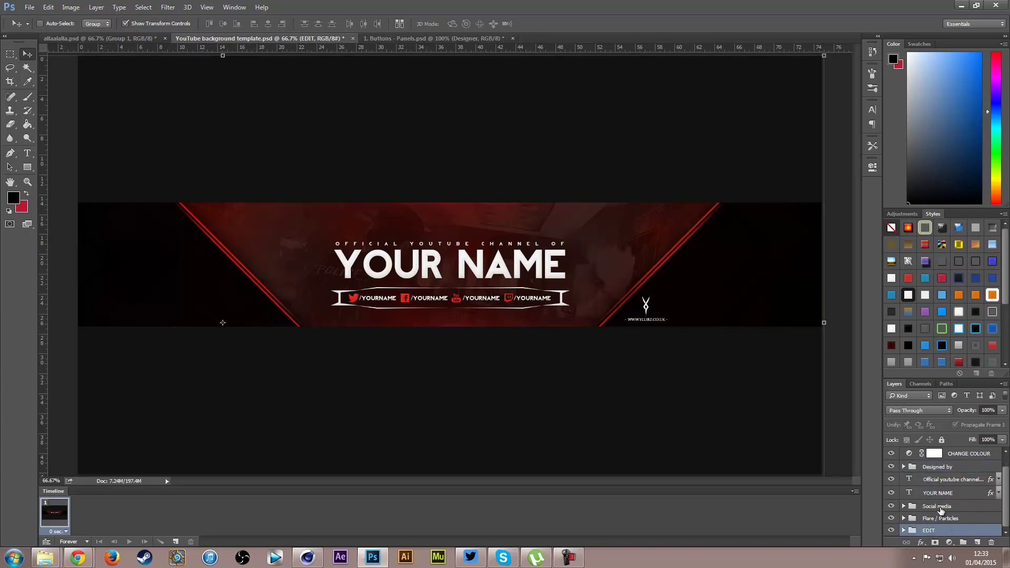
Step: Browse the Social media and EDIT groups, then expand the GAMES background folder
click(928, 506)
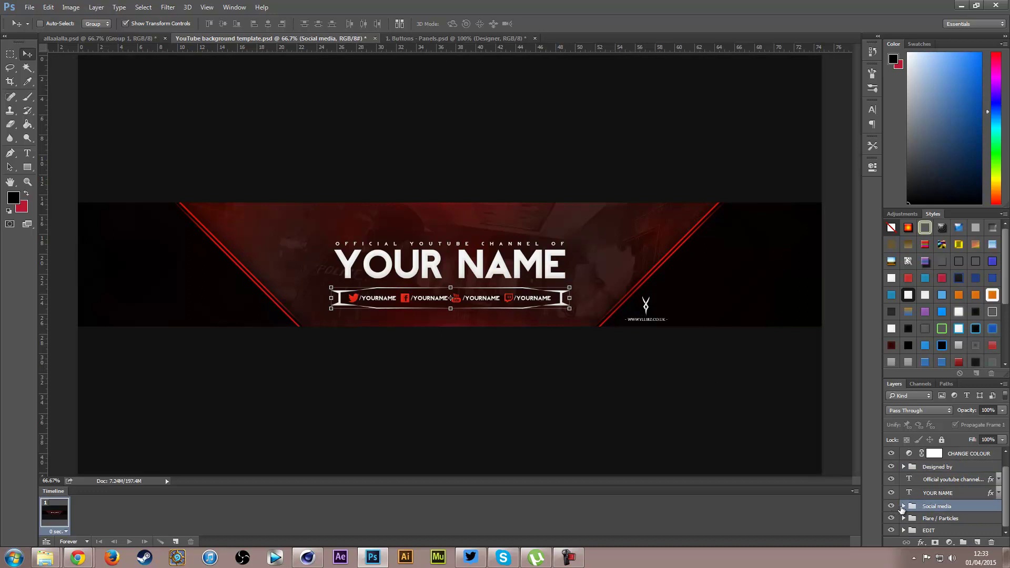
click(903, 507)
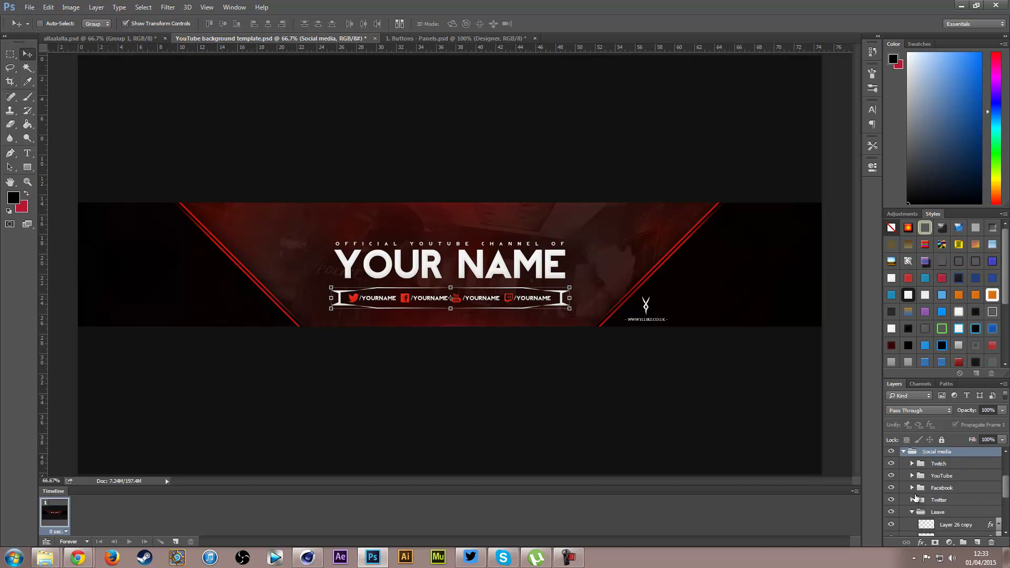
click(906, 452)
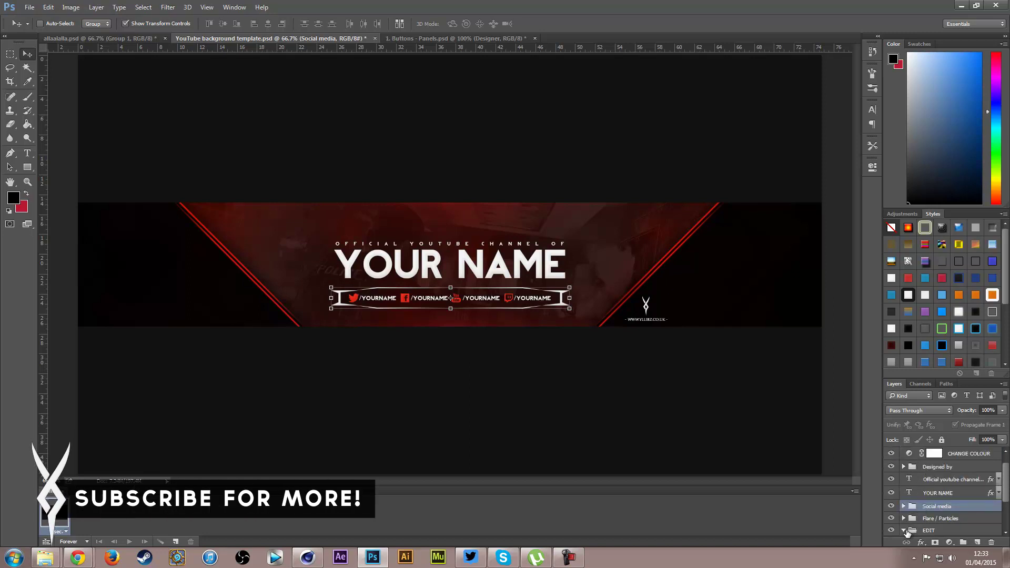
click(905, 531)
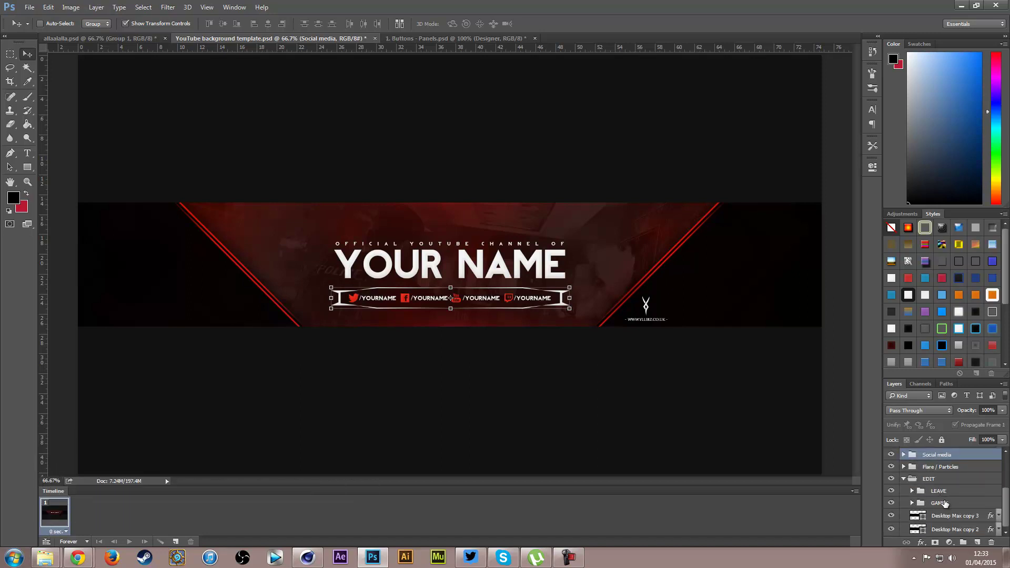
click(945, 504)
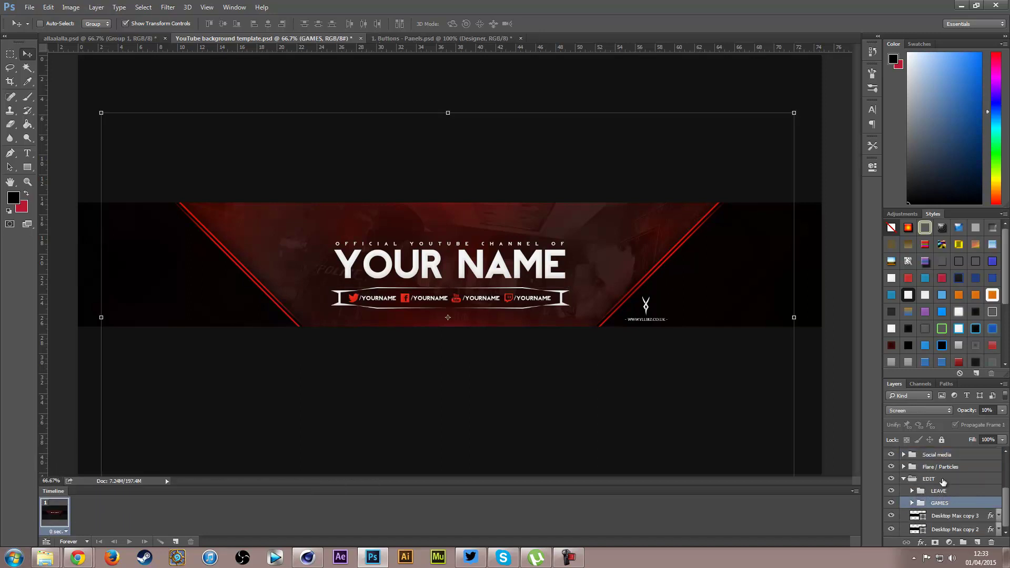
click(912, 504)
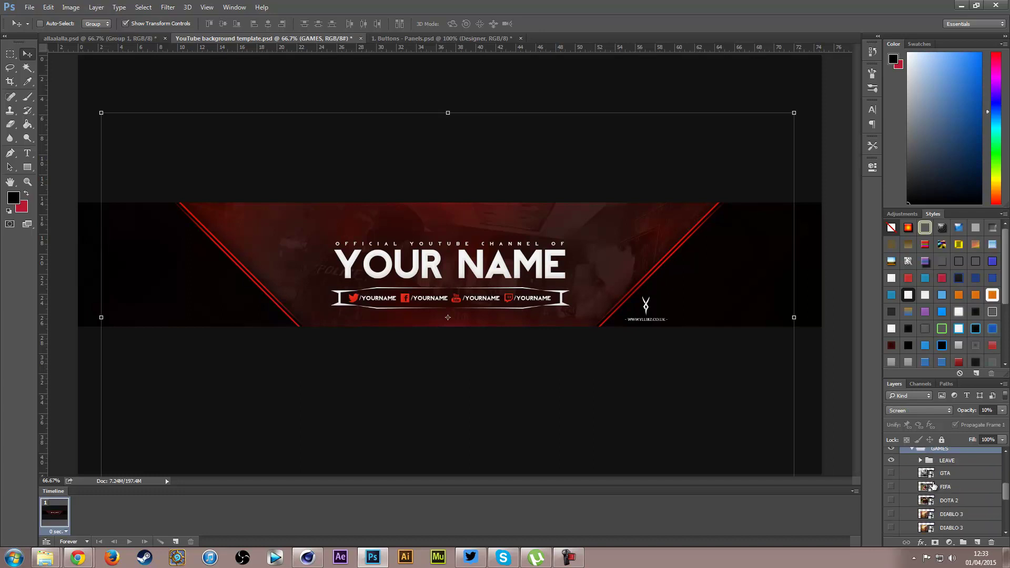
Step: Try the GTA, BATTLEFIELD, COD and CSGO backgrounds, leaving Battlefield and CSGO visible
click(955, 486)
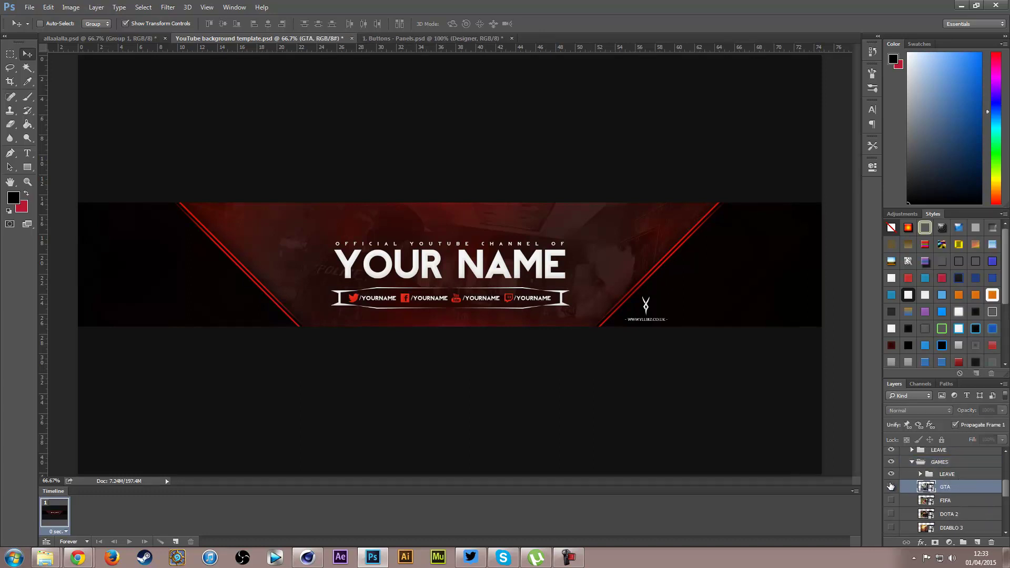
click(892, 486)
scroll(902, 478, down, 1)
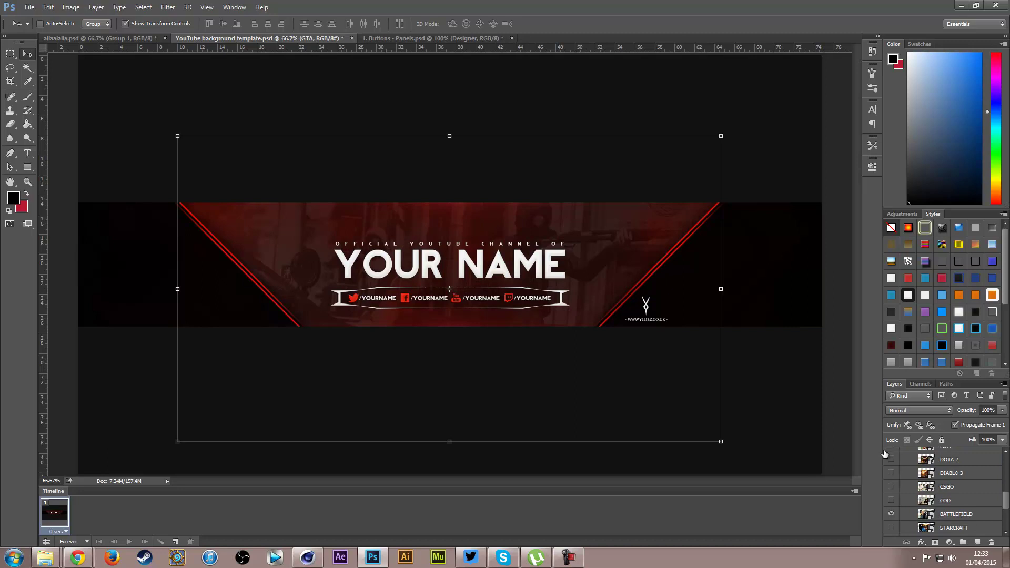
click(891, 473)
scroll(908, 482, down, 2)
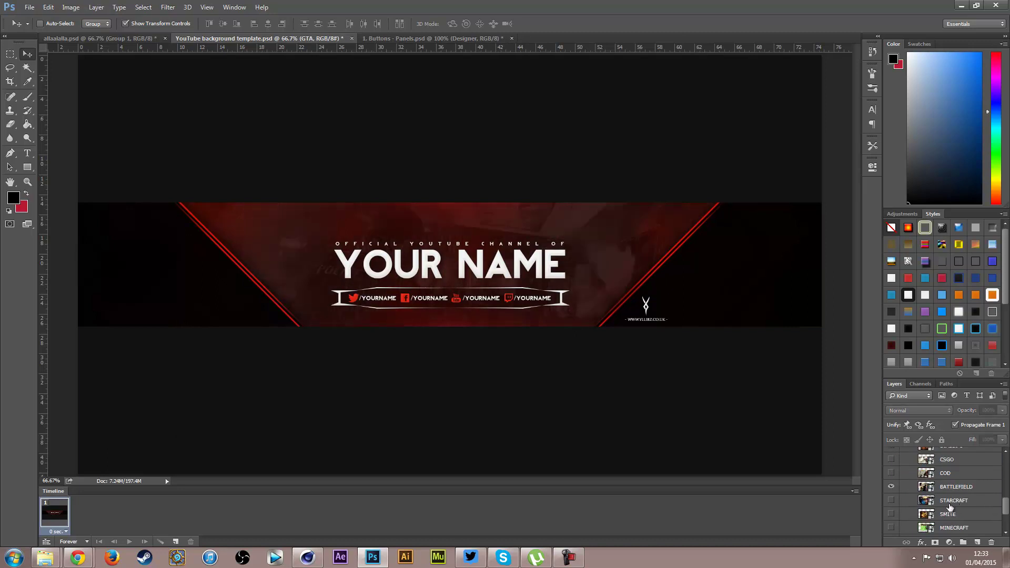
click(955, 488)
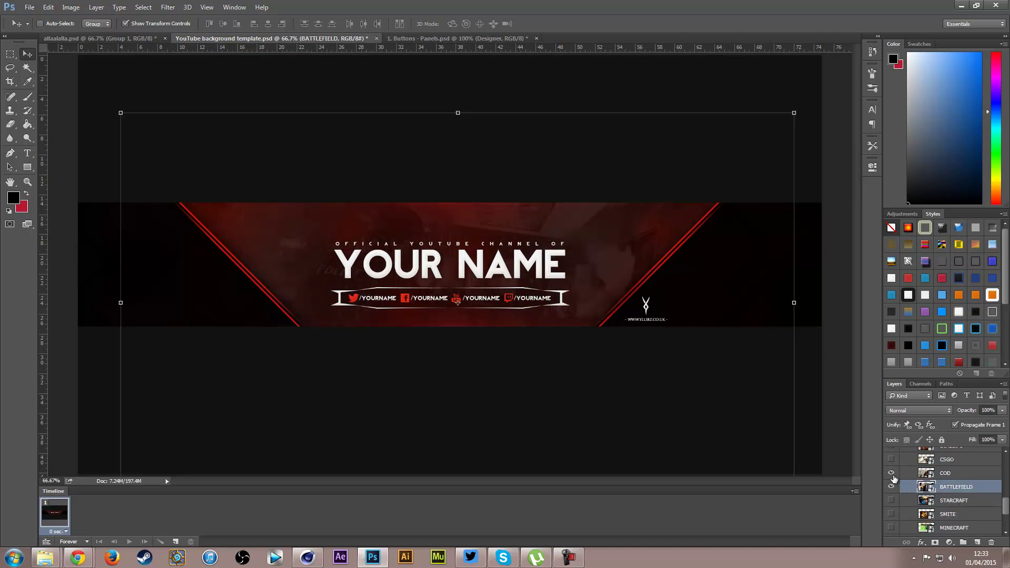
click(892, 487)
click(892, 473)
click(892, 461)
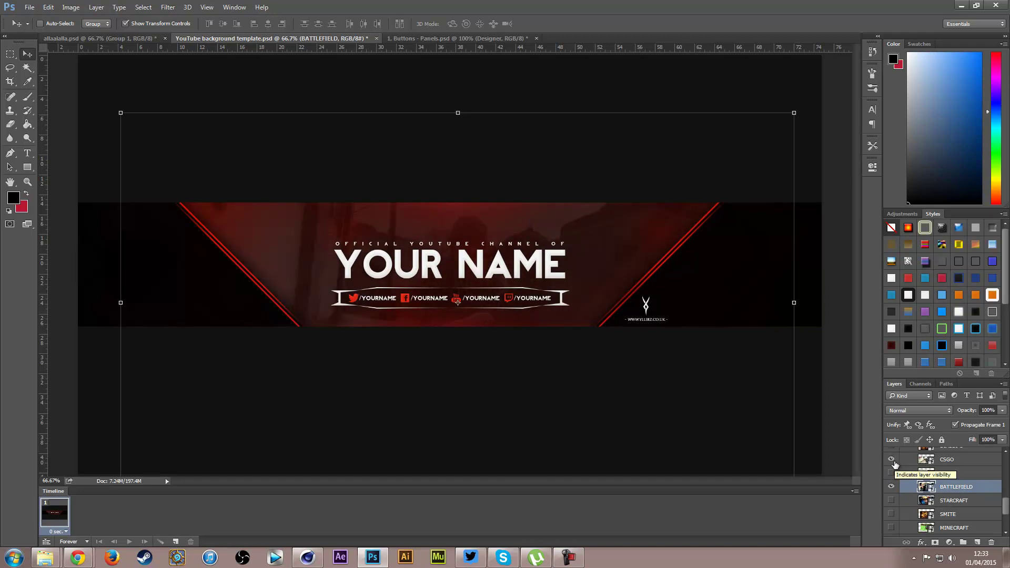
Step: In 1. Buttons - Panels.psd, hide the Designer, About Me, Donate, Twitter and Facebook labels
click(429, 40)
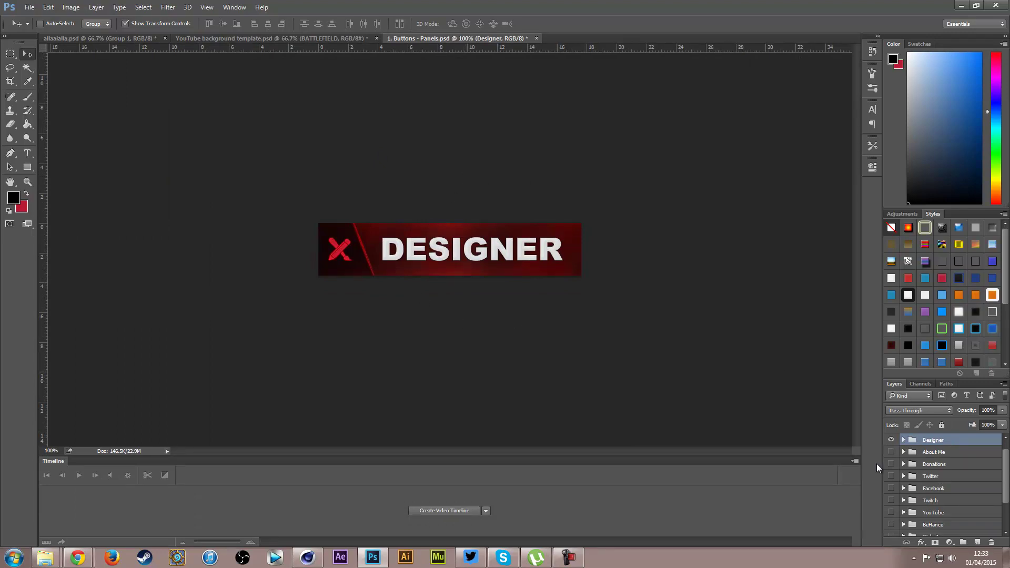
scroll(905, 487, up, 1)
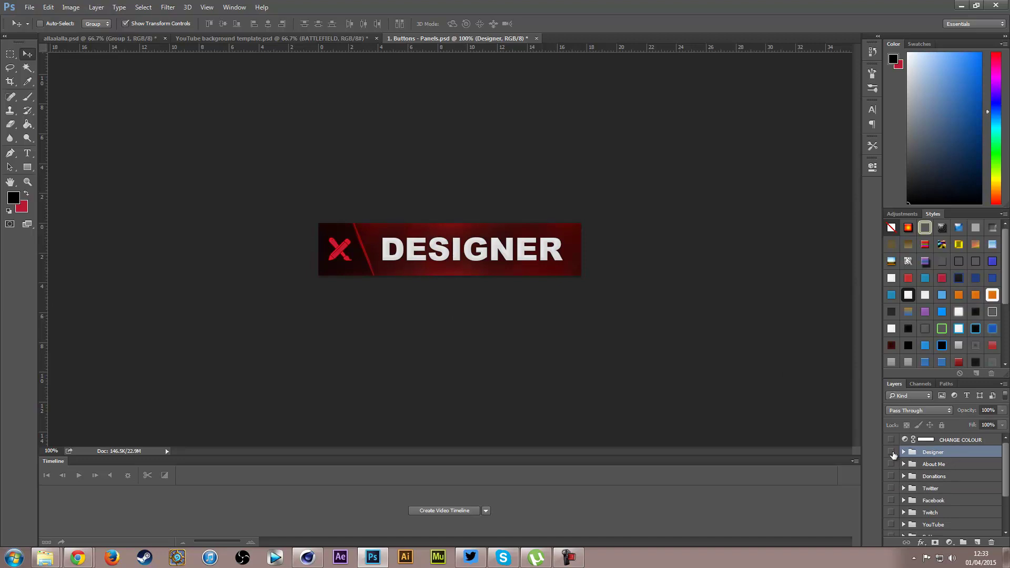
click(892, 453)
click(892, 464)
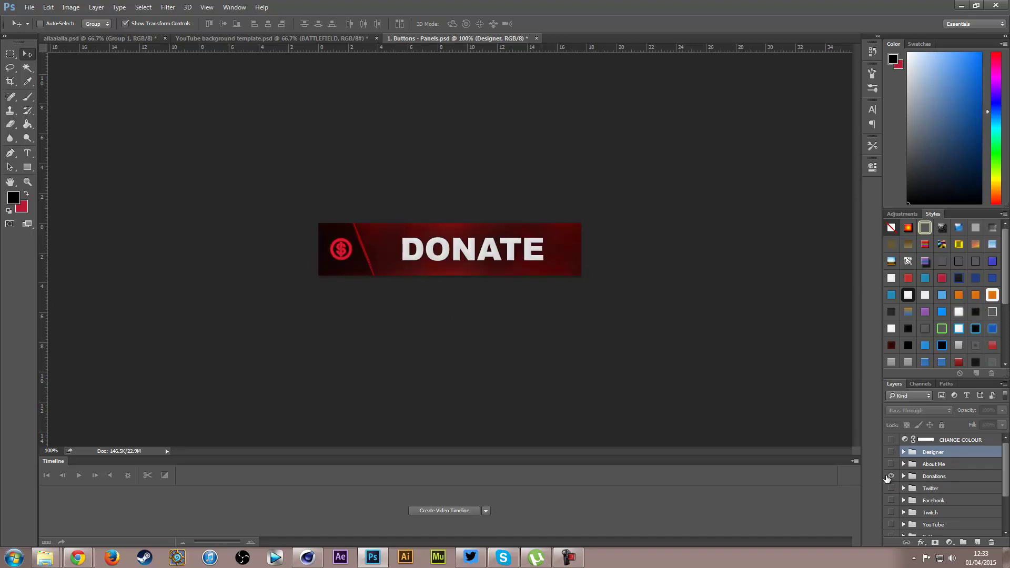
click(892, 476)
click(891, 488)
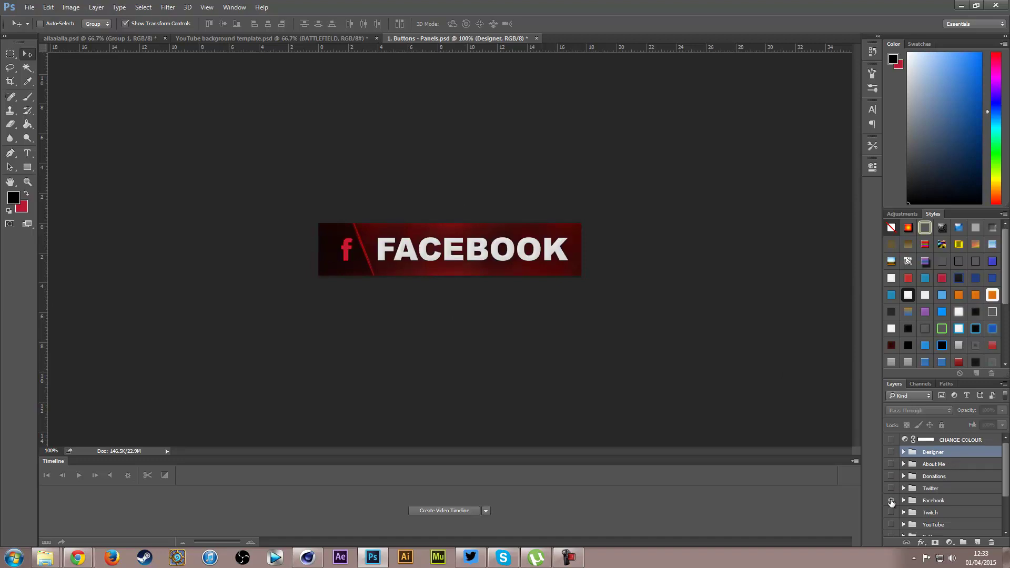
click(891, 500)
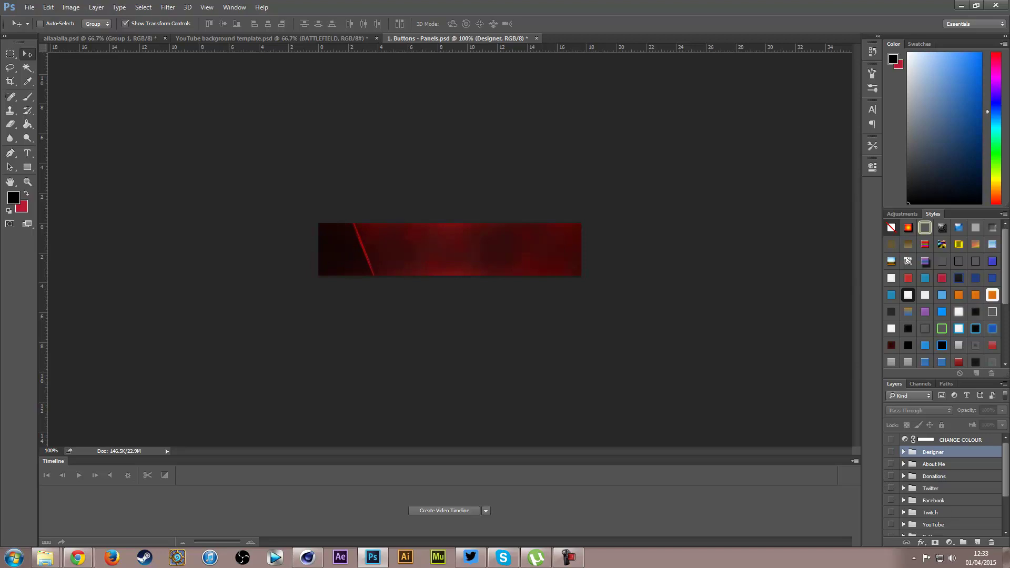
key(alt+Tab)
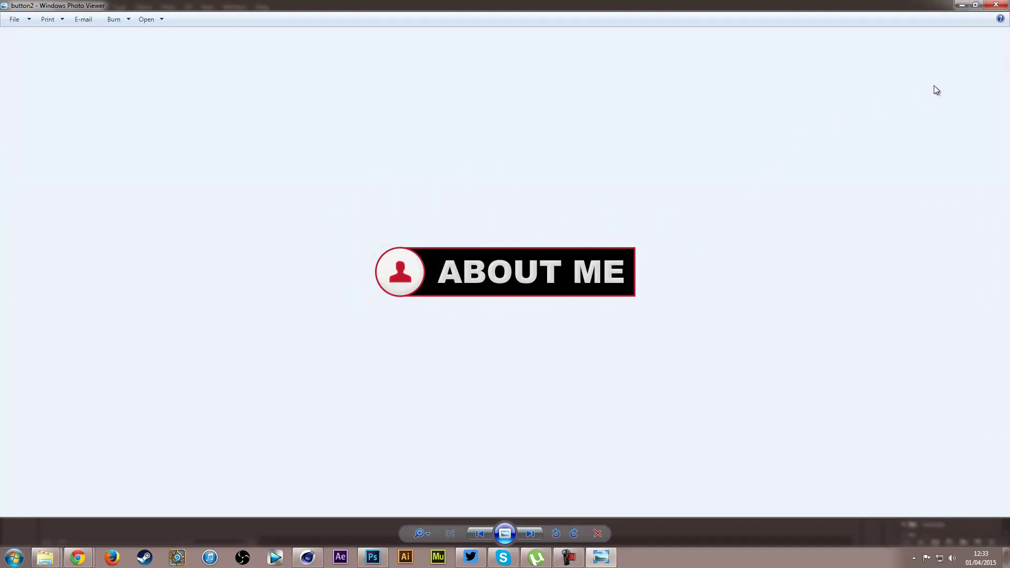
Step: Close the About Me button image in Windows Photo Viewer
click(999, 7)
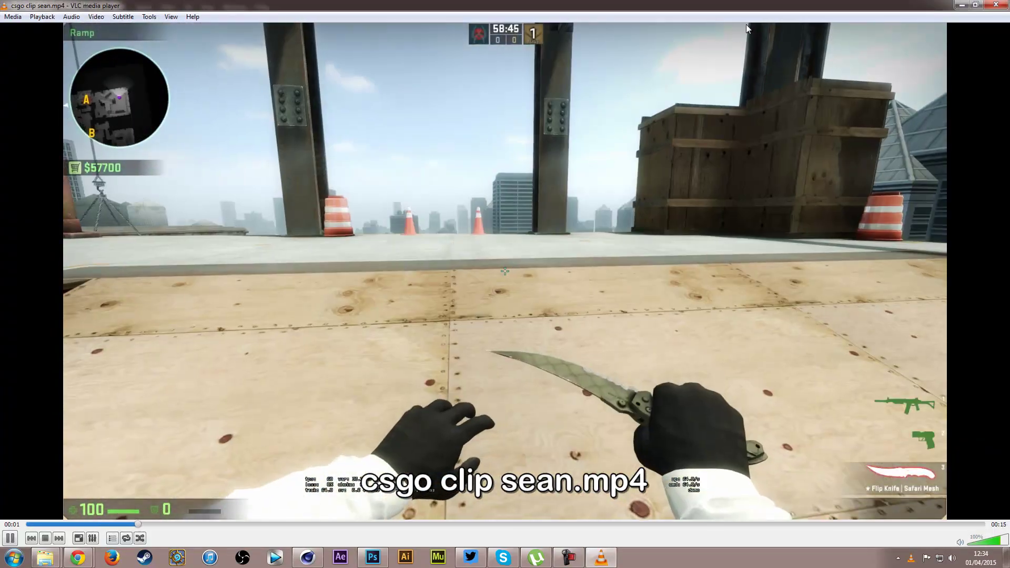
Step: Close VLC after the gameplay and YOUR NAME intro clips finish
click(1000, 6)
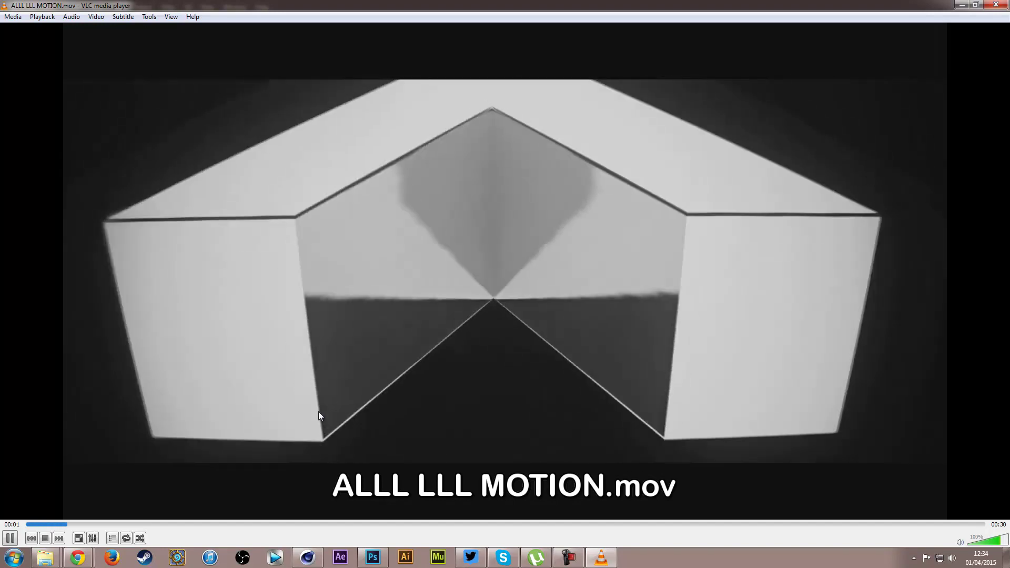
scroll(523, 353, down, 7)
scroll(523, 353, down, 3)
scroll(524, 352, down, 1)
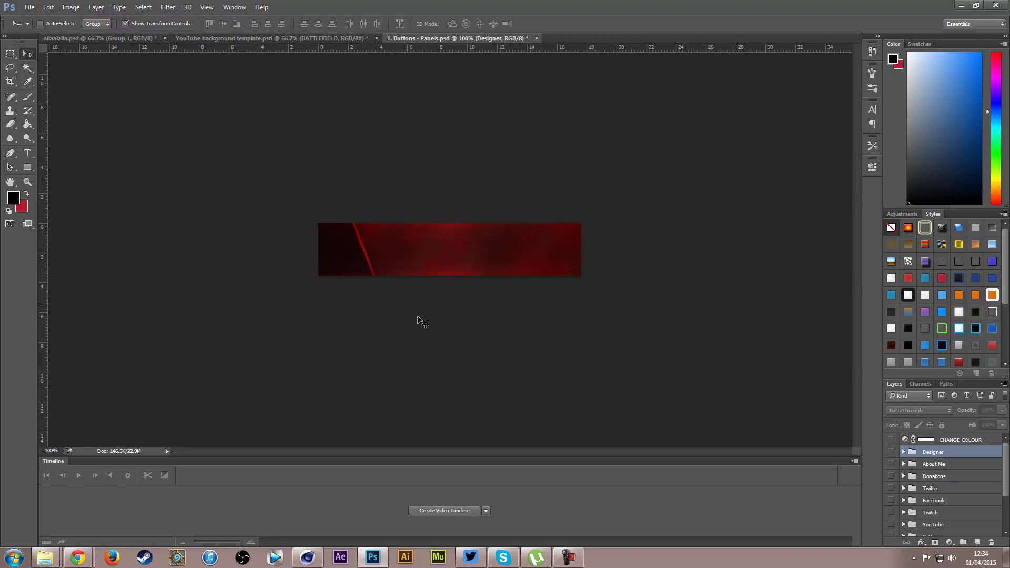
Step: Switch to the allaalalla.psd overview of all red stream templates
click(95, 38)
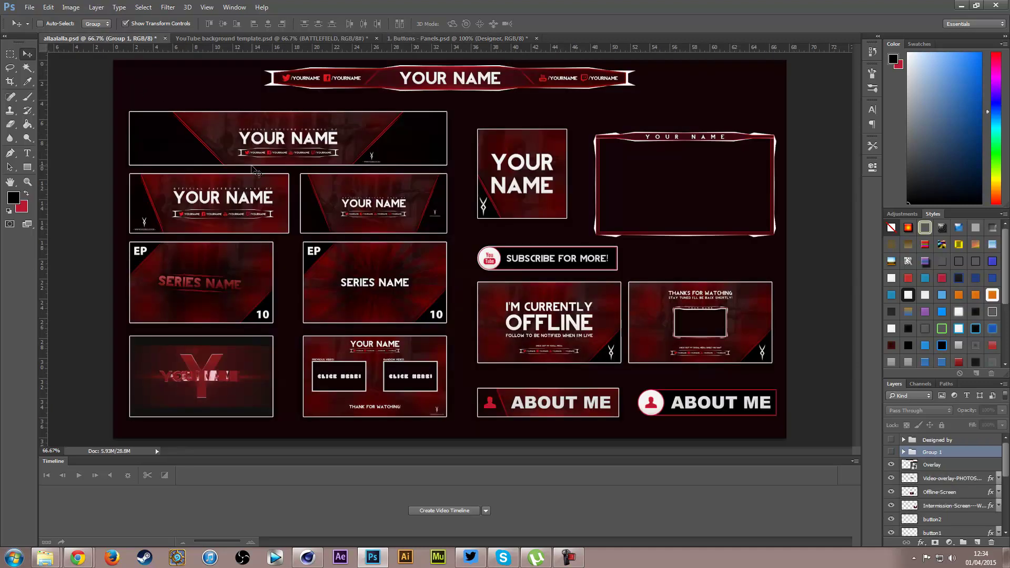